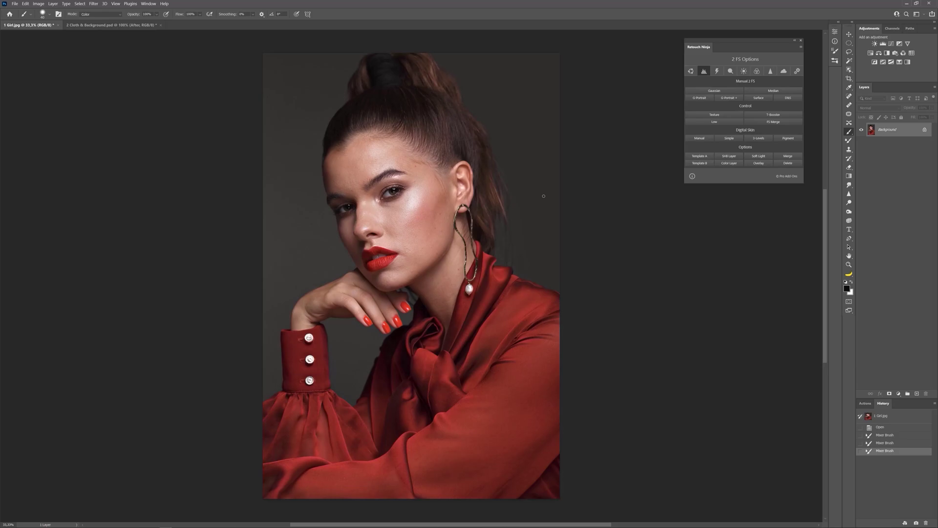
# Switch to the Mixer Brush and load the Mixer Brush training image from Retouch Ninja's guides and training options
pyautogui.click(849, 141)
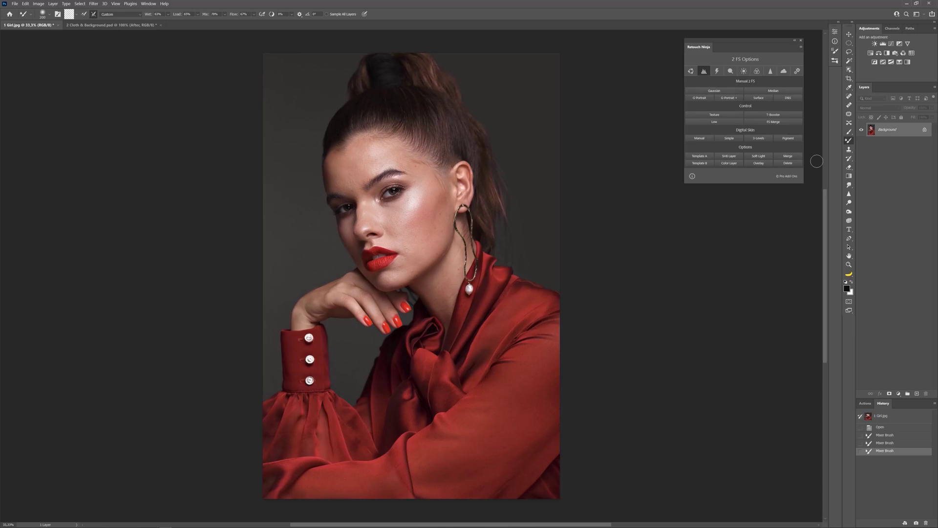
pyautogui.click(797, 71)
pyautogui.click(704, 131)
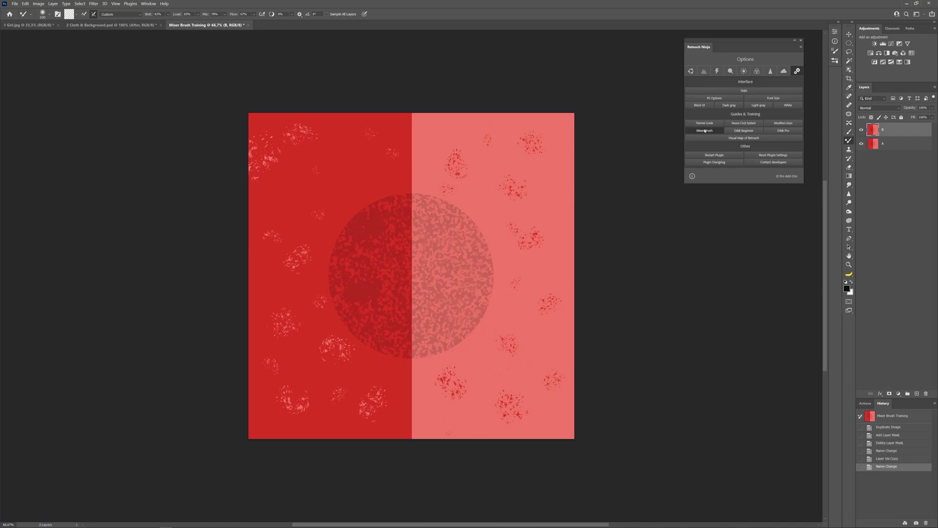
# Set the Mixer Brush flow to 30% and lower its wet, load and mix percentages
pyautogui.click(157, 14)
pyautogui.press('Tab')
pyautogui.write('30')
# Blend away the small light specks in the upper part of the dark red half, above the circle
pyautogui.moveTo(392, 152); pyautogui.dragTo(363, 138)
pyautogui.press(']')
pyautogui.moveTo(319, 164); pyautogui.dragTo(314, 172)
pyautogui.moveTo(318, 207); pyautogui.dragTo(317, 215)
# Smooth the red speck patches along the upper part of the light half, adjusting the brush size to each patch
pyautogui.press(']')
pyautogui.moveTo(465, 161)
pyautogui.mouseDown()
pyautogui.moveTo(443, 164)
pyautogui.moveTo(465, 163)
pyautogui.moveTo(489, 135)
pyautogui.moveTo(483, 145)
pyautogui.moveTo(495, 134)
pyautogui.moveTo(524, 149)
pyautogui.mouseUp()
pyautogui.press('[')
pyautogui.press(']')
pyautogui.press(']')
pyautogui.press(']')
pyautogui.press('[')
pyautogui.press('[')
pyautogui.press('[')
pyautogui.press('[')
pyautogui.press('[')
pyautogui.press('[')
pyautogui.press('[')
pyautogui.moveTo(447, 185); pyautogui.dragTo(444, 188)
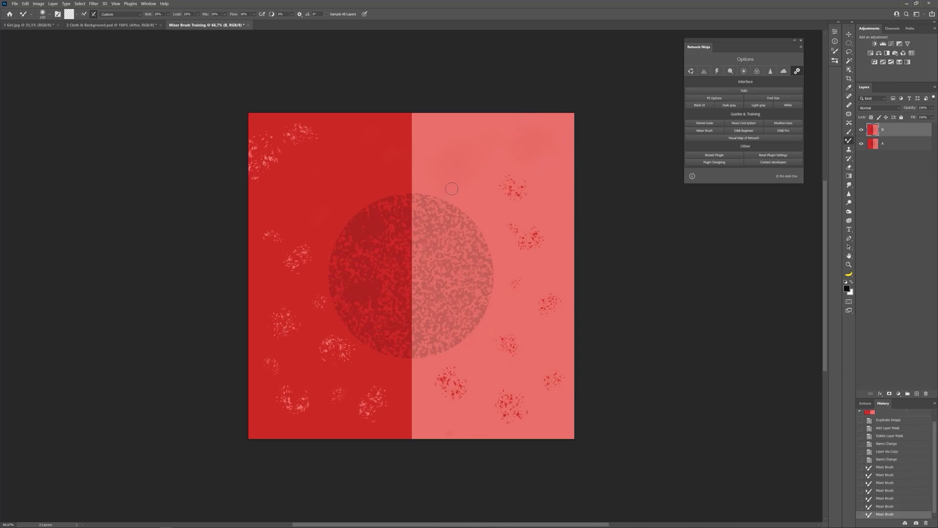
pyautogui.click(444, 185)
# With a larger brush, blend the speck patches beside the circle's upper right and on its left side
pyautogui.press(']')
pyautogui.press(']')
pyautogui.press(']')
pyautogui.press(']')
pyautogui.press(']')
pyautogui.press('[')
pyautogui.press(']')
pyautogui.press(']')
pyautogui.moveTo(302, 247)
pyautogui.mouseDown()
pyautogui.moveTo(296, 261)
pyautogui.moveTo(290, 250)
pyautogui.moveTo(295, 268)
pyautogui.moveTo(302, 237)
pyautogui.moveTo(285, 260)
pyautogui.mouseUp()
# Blend the small specks at the circle's lower left and near the dark half's lower outer edge with a smaller brush
pyautogui.press('[')
pyautogui.press('[')
pyautogui.press('[')
pyautogui.press('[')
pyautogui.press('[')
pyautogui.moveTo(317, 301); pyautogui.dragTo(311, 289)
pyautogui.press(']')
pyautogui.moveTo(268, 365); pyautogui.dragTo(274, 363)
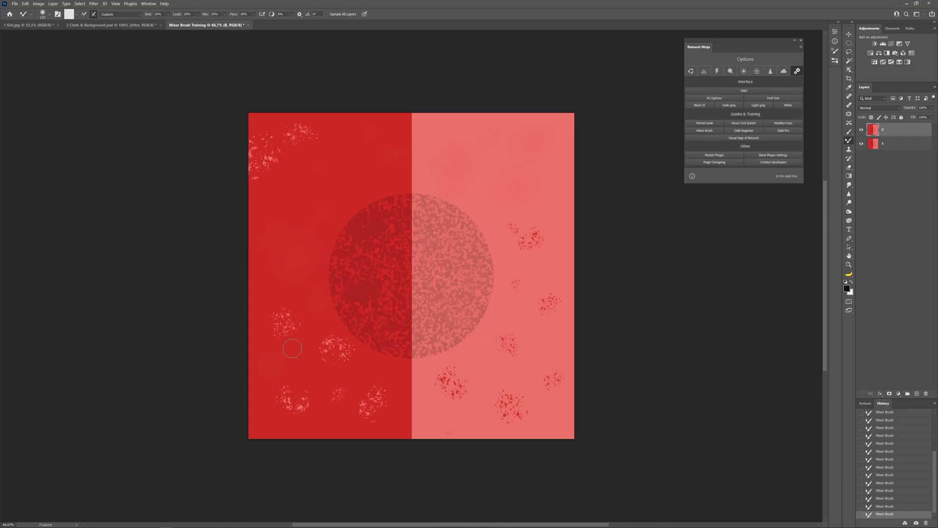
# Smooth the red speck patches in the middle of the light half, to the right of the circle
pyautogui.press(']')
pyautogui.press(']')
pyautogui.press(']')
pyautogui.moveTo(514, 207)
pyautogui.mouseDown()
pyautogui.moveTo(525, 243)
pyautogui.moveTo(513, 196)
pyautogui.moveTo(524, 241)
pyautogui.moveTo(530, 220)
pyautogui.moveTo(529, 243)
pyautogui.moveTo(558, 210)
pyautogui.moveTo(531, 245)
pyautogui.mouseUp()
pyautogui.moveTo(526, 241)
pyautogui.mouseDown()
pyautogui.moveTo(517, 288)
pyautogui.moveTo(523, 262)
pyautogui.mouseUp()
pyautogui.press(']')
pyautogui.press(']')
pyautogui.moveTo(545, 295)
pyautogui.mouseDown()
pyautogui.moveTo(552, 340)
pyautogui.moveTo(551, 275)
pyautogui.mouseUp()
# Blend the remaining red speck patches in the lower part of the light half, matching the brush size to each
pyautogui.press('[')
pyautogui.press('[')
pyautogui.press(']')
pyautogui.press('[')
pyautogui.press(']')
pyautogui.press(']')
pyautogui.moveTo(512, 380)
pyautogui.mouseDown()
pyautogui.moveTo(502, 409)
pyautogui.moveTo(519, 391)
pyautogui.moveTo(523, 418)
pyautogui.mouseUp()
pyautogui.press('[')
pyautogui.press(']')
pyautogui.press(']')
pyautogui.press('[')
pyautogui.press('[')
pyautogui.moveTo(479, 368)
pyautogui.mouseDown()
pyautogui.moveTo(462, 372)
pyautogui.moveTo(453, 389)
pyautogui.moveTo(478, 376)
pyautogui.moveTo(435, 374)
pyautogui.moveTo(465, 406)
pyautogui.moveTo(444, 362)
pyautogui.moveTo(478, 353)
pyautogui.mouseUp()
# Smooth the light speck patches in the lower part of the dark red half
pyautogui.press(']')
pyautogui.press(']')
pyautogui.press('[')
pyautogui.press('[')
pyautogui.press('[')
pyautogui.moveTo(353, 382)
pyautogui.mouseDown()
pyautogui.moveTo(338, 389)
pyautogui.moveTo(320, 378)
pyautogui.moveTo(339, 396)
pyautogui.moveTo(339, 383)
pyautogui.mouseUp()
pyautogui.press(']')
pyautogui.moveTo(282, 323)
pyautogui.mouseDown()
pyautogui.moveTo(289, 273)
pyautogui.moveTo(284, 335)
pyautogui.moveTo(297, 347)
pyautogui.moveTo(273, 301)
pyautogui.moveTo(297, 304)
pyautogui.moveTo(289, 333)
pyautogui.moveTo(280, 291)
pyautogui.mouseUp()
# Blend the large speck cluster in the dark half's upper outer corner and the patch at the circle's lower left edge
pyautogui.click(253, 14)
pyautogui.press(']')
pyautogui.press(']')
pyautogui.press(']')
pyautogui.moveTo(259, 164)
pyautogui.mouseDown()
pyautogui.moveTo(266, 185)
pyautogui.moveTo(266, 138)
pyautogui.moveTo(256, 166)
pyautogui.moveTo(326, 132)
pyautogui.moveTo(286, 148)
pyautogui.moveTo(310, 123)
pyautogui.moveTo(280, 138)
pyautogui.moveTo(326, 139)
pyautogui.moveTo(314, 130)
pyautogui.moveTo(256, 178)
pyautogui.mouseUp()
pyautogui.press('[')
pyautogui.press('[')
pyautogui.moveTo(342, 357)
pyautogui.mouseDown()
pyautogui.moveTo(337, 346)
pyautogui.moveTo(340, 360)
pyautogui.moveTo(299, 378)
pyautogui.moveTo(313, 401)
pyautogui.moveTo(360, 373)
pyautogui.moveTo(367, 409)
pyautogui.moveTo(391, 347)
pyautogui.moveTo(410, 394)
pyautogui.moveTo(394, 430)
pyautogui.moveTo(430, 436)
pyautogui.moveTo(419, 442)
pyautogui.moveTo(419, 377)
pyautogui.moveTo(431, 338)
pyautogui.moveTo(413, 310)
pyautogui.moveTo(344, 295)
pyautogui.mouseUp()
# Smooth out the mottled texture of the central circle on both halves with a larger brush
pyautogui.press(']')
pyautogui.press(']')
pyautogui.press('[')
pyautogui.press(']')
pyautogui.press(']')
pyautogui.press(']')
pyautogui.moveTo(511, 315)
pyautogui.mouseDown()
pyautogui.moveTo(446, 335)
pyautogui.moveTo(450, 262)
pyautogui.moveTo(482, 230)
pyautogui.moveTo(462, 220)
pyautogui.moveTo(457, 200)
pyautogui.mouseUp()
pyautogui.moveTo(367, 239)
pyautogui.mouseDown()
pyautogui.moveTo(400, 208)
pyautogui.moveTo(355, 228)
pyautogui.moveTo(443, 179)
pyautogui.moveTo(426, 213)
pyautogui.moveTo(457, 241)
pyautogui.moveTo(400, 272)
pyautogui.mouseUp()
pyautogui.press(']')
pyautogui.moveTo(442, 200)
pyautogui.mouseDown()
pyautogui.moveTo(394, 170)
pyautogui.moveTo(413, 134)
pyautogui.moveTo(380, 138)
pyautogui.moveTo(433, 126)
pyautogui.moveTo(391, 133)
pyautogui.moveTo(416, 167)
pyautogui.moveTo(402, 182)
pyautogui.moveTo(446, 168)
pyautogui.moveTo(409, 163)
pyautogui.moveTo(440, 142)
pyautogui.moveTo(415, 136)
pyautogui.moveTo(424, 256)
pyautogui.moveTo(406, 287)
pyautogui.moveTo(436, 289)
pyautogui.moveTo(422, 317)
pyautogui.moveTo(480, 379)
pyautogui.moveTo(450, 405)
pyautogui.moveTo(401, 377)
pyautogui.moveTo(365, 324)
pyautogui.moveTo(418, 357)
pyautogui.moveTo(419, 329)
pyautogui.moveTo(425, 380)
pyautogui.moveTo(435, 384)
pyautogui.moveTo(352, 261)
pyautogui.moveTo(358, 178)
pyautogui.moveTo(340, 170)
pyautogui.moveTo(416, 155)
pyautogui.moveTo(443, 178)
pyautogui.moveTo(407, 155)
pyautogui.moveTo(446, 236)
pyautogui.moveTo(432, 273)
pyautogui.moveTo(399, 283)
pyautogui.moveTo(420, 322)
pyautogui.moveTo(416, 359)
pyautogui.moveTo(460, 389)
pyautogui.moveTo(434, 415)
pyautogui.moveTo(481, 278)
pyautogui.moveTo(508, 263)
pyautogui.moveTo(469, 235)
pyautogui.moveTo(460, 209)
pyautogui.moveTo(464, 144)
pyautogui.moveTo(536, 164)
pyautogui.moveTo(470, 374)
pyautogui.moveTo(502, 382)
pyautogui.moveTo(482, 398)
pyautogui.moveTo(407, 397)
pyautogui.moveTo(364, 380)
pyautogui.moveTo(306, 244)
pyautogui.moveTo(377, 237)
pyautogui.moveTo(328, 162)
pyautogui.moveTo(406, 131)
pyautogui.moveTo(314, 160)
pyautogui.moveTo(366, 171)
pyautogui.mouseUp()
# Blend the dark and light halves across the whole canvas into a soft gradient with a very large brush
pyautogui.press(']')
pyautogui.press(']')
pyautogui.press(']')
pyautogui.press(']')
pyautogui.moveTo(309, 142)
pyautogui.mouseDown()
pyautogui.moveTo(377, 201)
pyautogui.moveTo(398, 126)
pyautogui.moveTo(394, 286)
pyautogui.moveTo(463, 379)
pyautogui.moveTo(366, 398)
pyautogui.moveTo(473, 133)
pyautogui.moveTo(455, 262)
pyautogui.moveTo(488, 320)
pyautogui.moveTo(497, 412)
pyautogui.moveTo(272, 377)
pyautogui.moveTo(300, 178)
pyautogui.moveTo(277, 165)
pyautogui.moveTo(421, 115)
pyautogui.moveTo(427, 209)
pyautogui.moveTo(401, 220)
pyautogui.moveTo(425, 289)
pyautogui.moveTo(409, 389)
pyautogui.moveTo(430, 385)
pyautogui.mouseUp()
pyautogui.moveTo(512, 260)
pyautogui.mouseDown()
pyautogui.moveTo(490, 269)
pyautogui.moveTo(485, 244)
pyautogui.moveTo(490, 270)
pyautogui.moveTo(491, 231)
pyautogui.moveTo(484, 295)
pyautogui.moveTo(495, 290)
pyautogui.moveTo(514, 313)
pyautogui.mouseUp()
pyautogui.press(']')
pyautogui.press(']')
pyautogui.press(']')
pyautogui.moveTo(484, 254)
pyautogui.mouseDown()
pyautogui.moveTo(505, 244)
pyautogui.moveTo(398, 247)
pyautogui.moveTo(451, 254)
pyautogui.mouseUp()
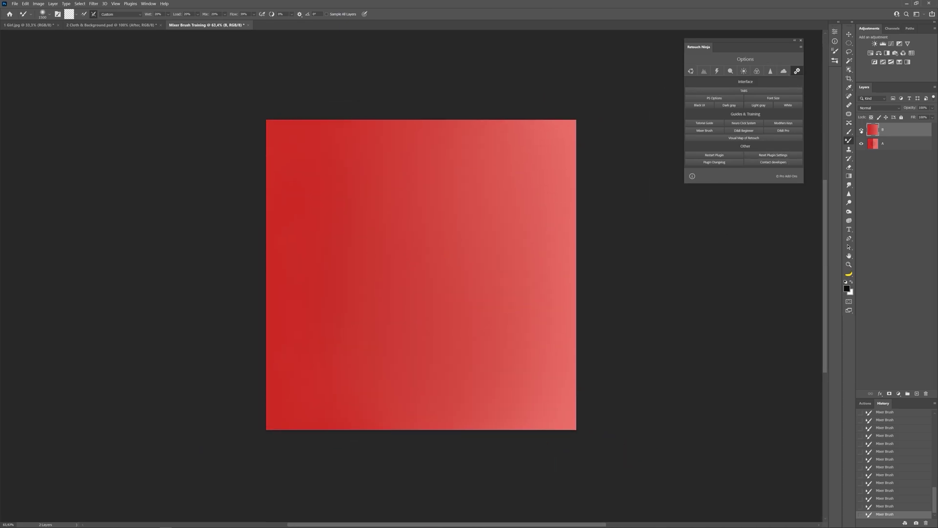
# Toggle the visibility of layer B to compare the training image before and after blending
pyautogui.click(862, 130)
pyautogui.click(861, 130)
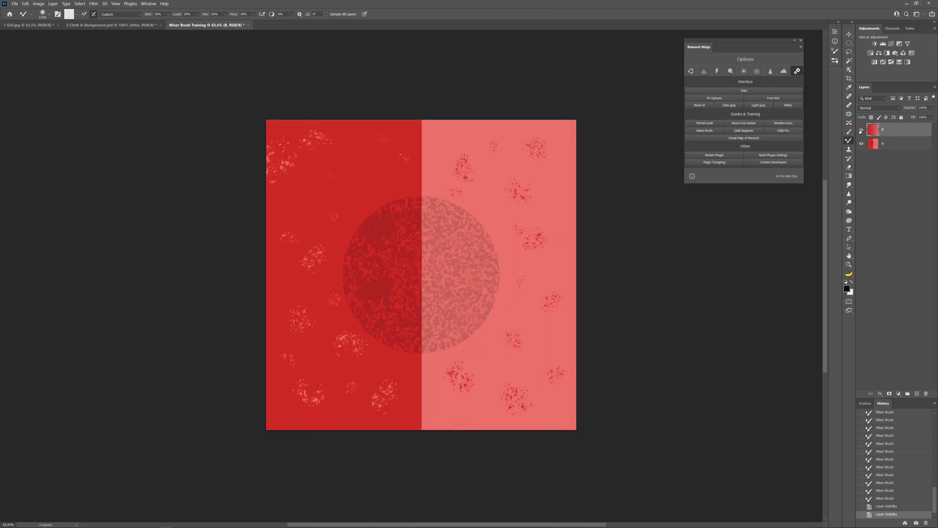
pyautogui.click(862, 131)
pyautogui.click(862, 130)
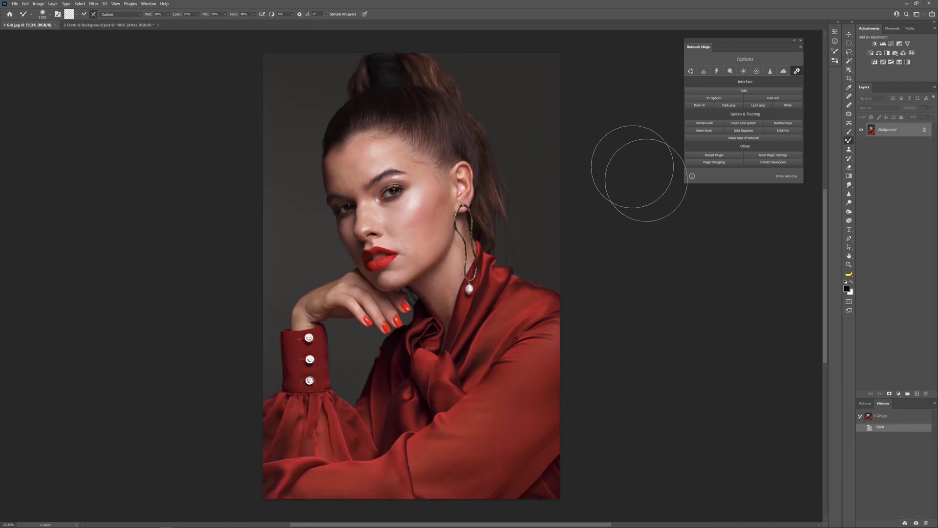
# Create a Gaussian frequency separation of the portrait with a blur radius of 10 pixels
pyautogui.click(704, 71)
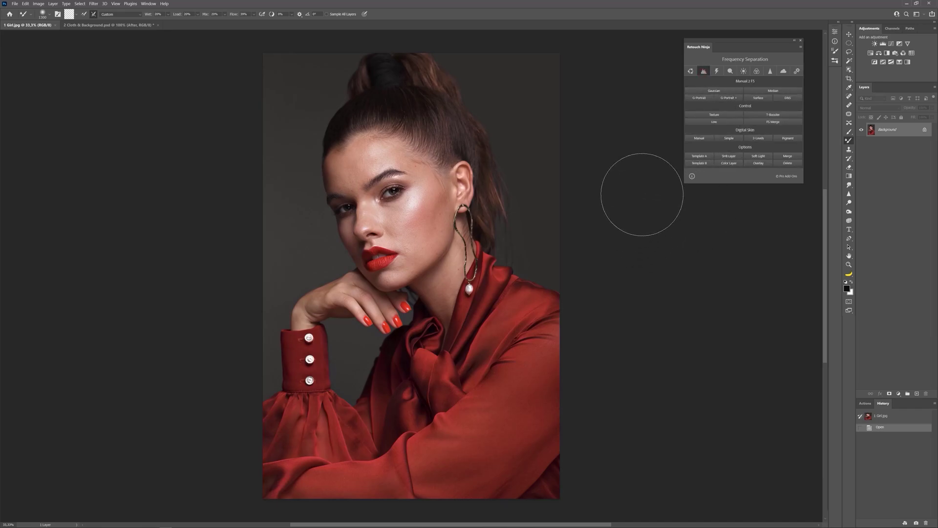
pyautogui.click(736, 91)
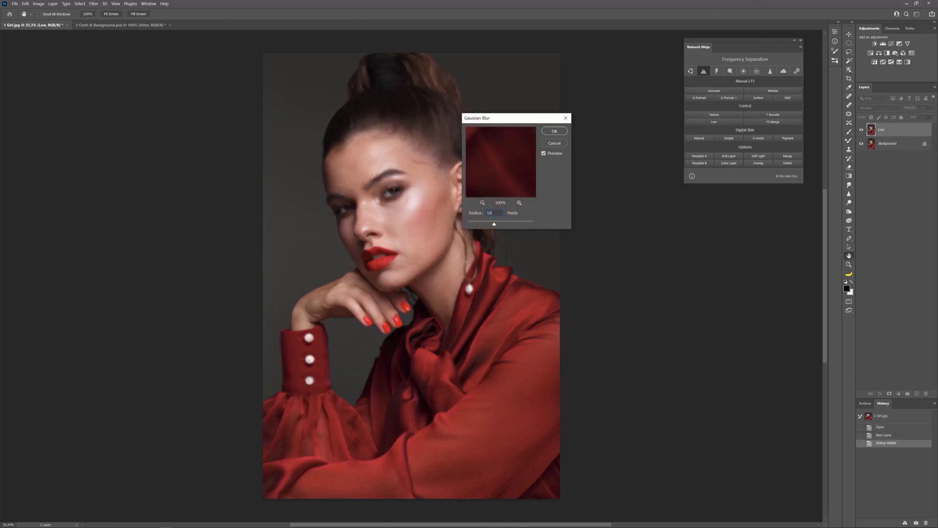
pyautogui.press('Return')
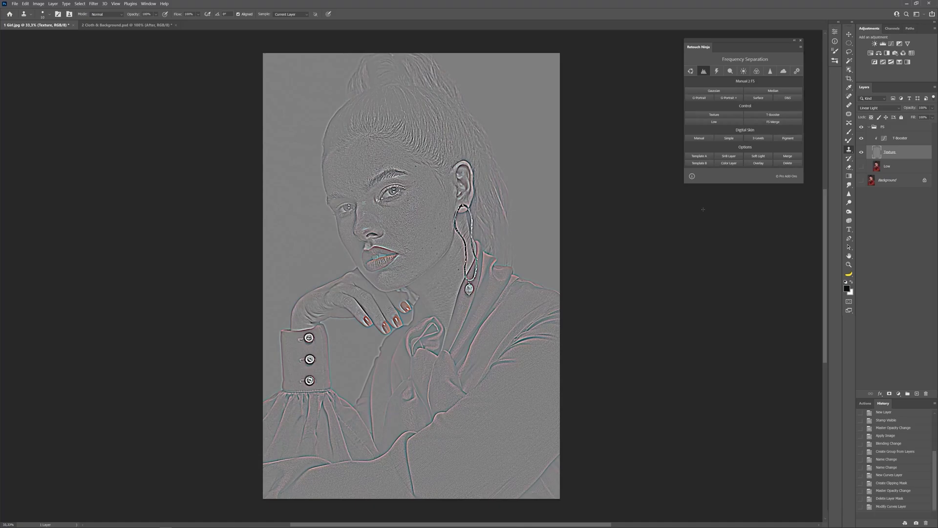
# Isolate the Low layer of the frequency separation and set the Mixer Brush flow to 20%
pyautogui.click(716, 121)
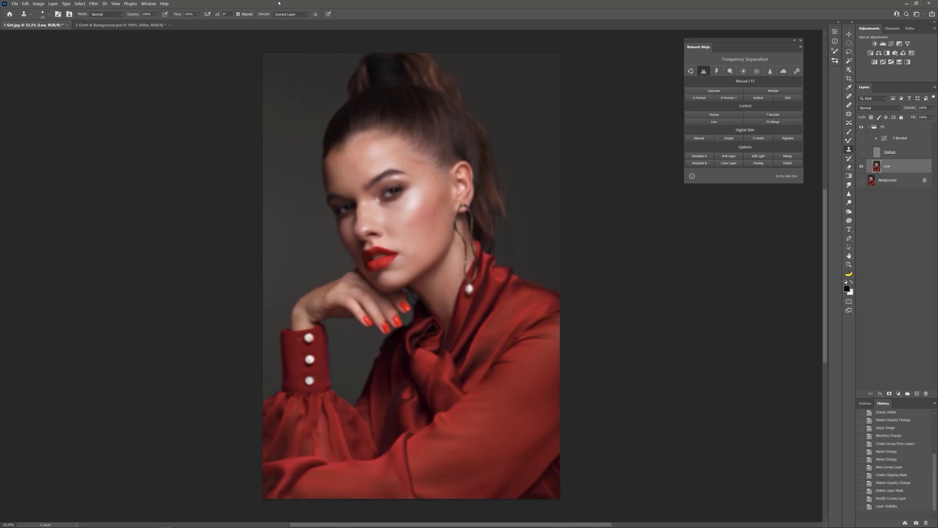
pyautogui.click(849, 140)
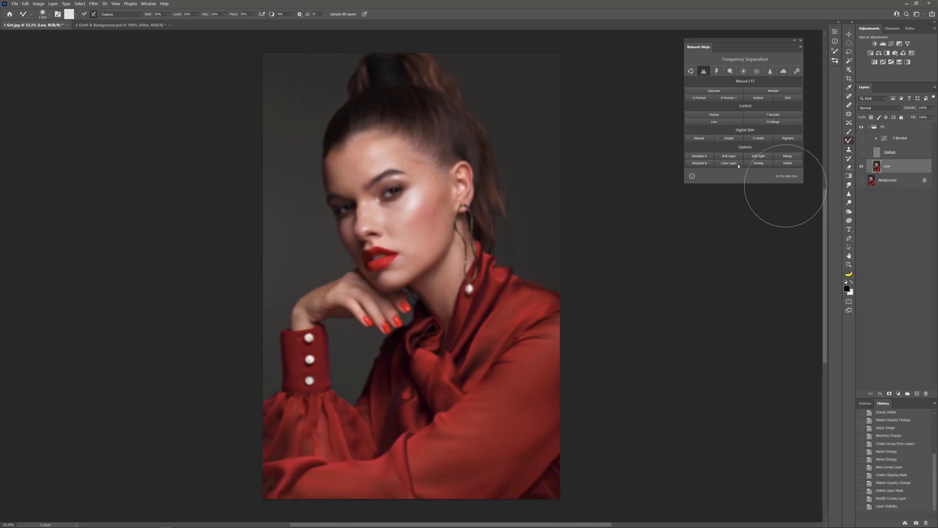
pyautogui.click(243, 14)
pyautogui.write('20')
pyautogui.press('Return')
# Smooth the tonal transitions around the cheek highlight on the Low layer with a greatly reduced Mixer Brush
pyautogui.press('[')
pyautogui.press('[')
pyautogui.press('[')
pyautogui.press('[')
pyautogui.press('[')
pyautogui.press('[')
pyautogui.press('[')
pyautogui.press('[')
pyautogui.press('[')
pyautogui.press('[')
pyautogui.hotkey('ctrl', '+')
pyautogui.hotkey('ctrl', '+')
pyautogui.moveTo(410, 229); pyautogui.dragTo(413, 238)
pyautogui.press('[')
pyautogui.moveTo(414, 237)
pyautogui.mouseDown()
pyautogui.moveTo(393, 229)
pyautogui.moveTo(412, 235)
pyautogui.mouseUp()
pyautogui.press('[')
pyautogui.moveTo(411, 236)
pyautogui.mouseDown()
pyautogui.moveTo(414, 253)
pyautogui.moveTo(417, 232)
pyautogui.mouseUp()
pyautogui.moveTo(417, 232)
pyautogui.mouseDown()
pyautogui.moveTo(392, 204)
pyautogui.moveTo(394, 213)
pyautogui.moveTo(385, 209)
pyautogui.moveTo(407, 211)
pyautogui.moveTo(415, 194)
pyautogui.moveTo(396, 231)
pyautogui.moveTo(413, 235)
pyautogui.moveTo(410, 244)
pyautogui.moveTo(427, 229)
pyautogui.mouseUp()
pyautogui.press('[')
# Continue blending uneven tones across the portrait's Low layer, varying the brush size and enlarging it for broader areas
pyautogui.press(']')
pyautogui.press(']')
pyautogui.press(']')
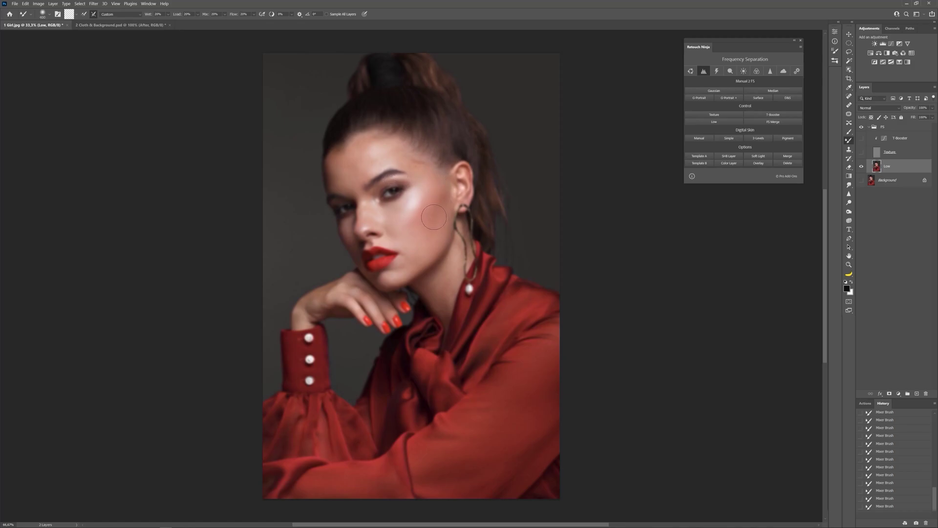
pyautogui.press('[')
pyautogui.press(']')
pyautogui.press('[')
pyautogui.press(']')
pyautogui.press(']')
pyautogui.press('[')
pyautogui.press('[')
pyautogui.press(']')
pyautogui.press(']')
pyautogui.press(']')
pyautogui.press(']')
pyautogui.press(']')
pyautogui.press(']')
pyautogui.press(']')
pyautogui.press(']')
pyautogui.press(']')
# Turn off the Low layer isolation to show the texture again and collapse the FS group
pyautogui.click(727, 122)
pyautogui.click(869, 128)
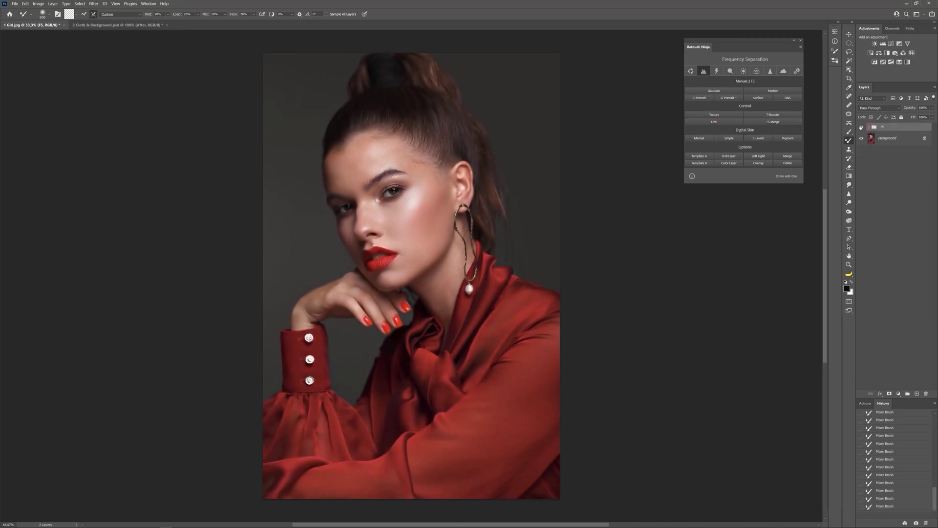
# Toggle the FS group's visibility repeatedly to compare the portrait before and after the retouch
pyautogui.click(861, 128)
pyautogui.click(861, 128)
pyautogui.click(862, 128)
pyautogui.click(862, 128)
pyautogui.click(862, 128)
pyautogui.click(862, 128)
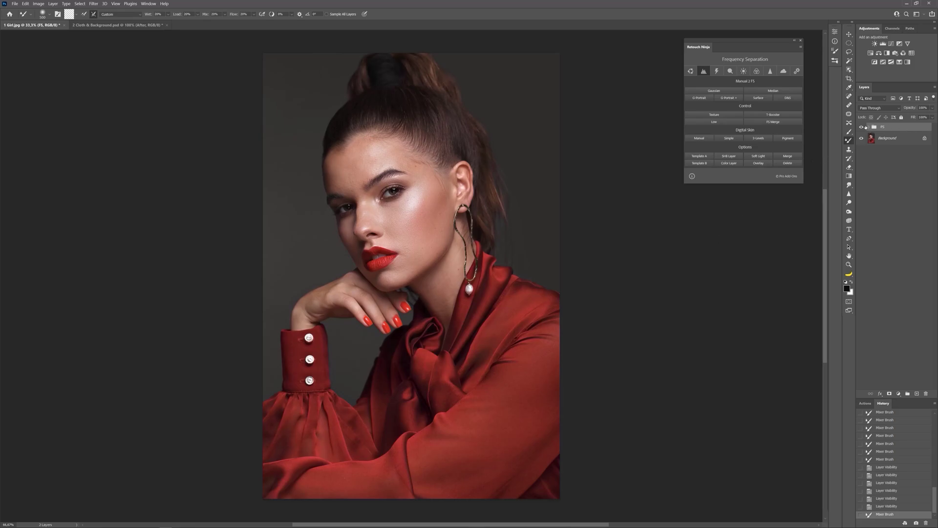
# Hide and show the FS group several more times to check the smoothed skin against the original portrait
pyautogui.click(862, 128)
pyautogui.click(862, 128)
pyautogui.click(862, 128)
pyautogui.click(862, 127)
pyautogui.click(862, 127)
pyautogui.click(862, 127)
pyautogui.click(863, 127)
pyautogui.click(862, 127)
pyautogui.click(862, 127)
pyautogui.click(862, 127)
# Switch to the 2 Cloth & Background.psd document and toggle the After layer's visibility to compare it with the Before layer
pyautogui.click(118, 25)
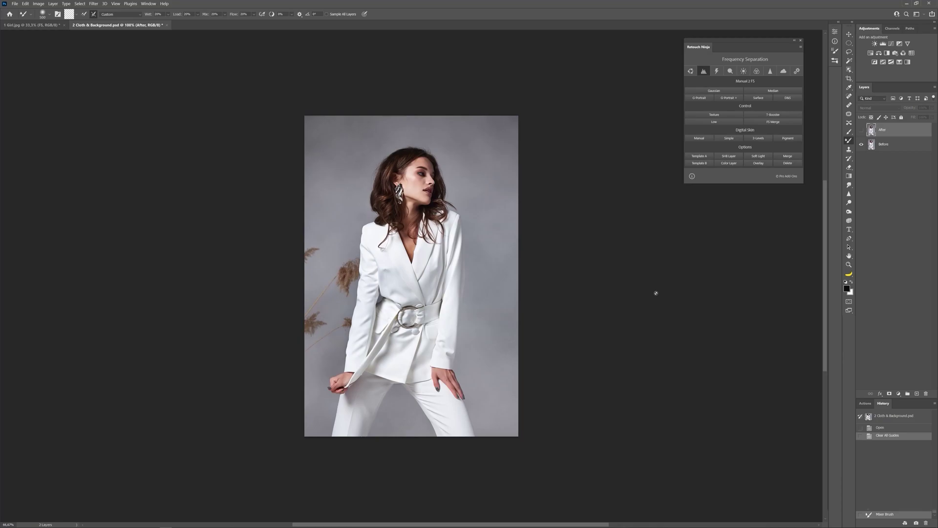
pyautogui.click(861, 130)
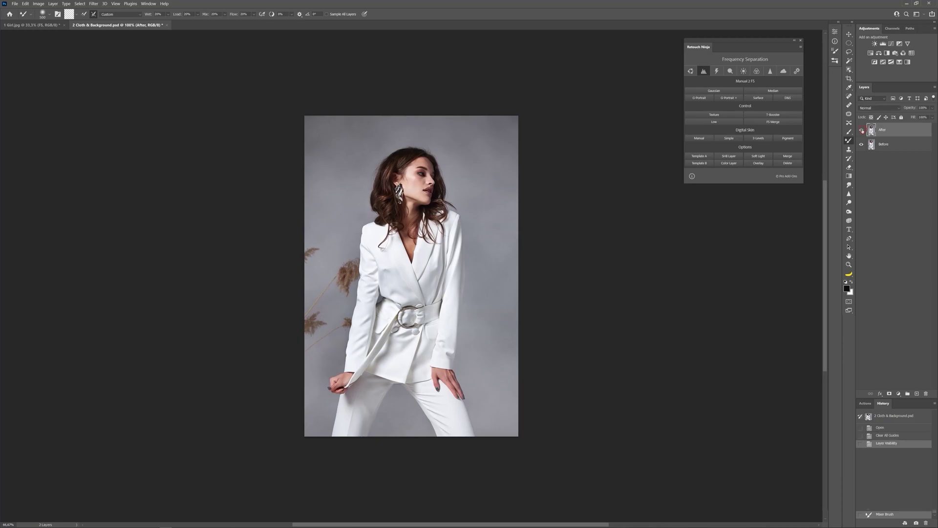
pyautogui.click(861, 130)
pyautogui.click(861, 130)
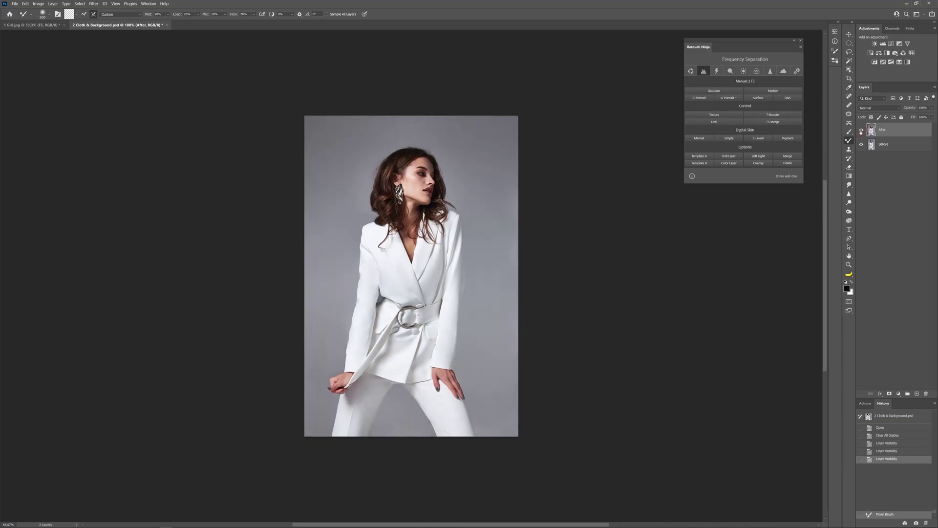
pyautogui.click(861, 131)
pyautogui.click(861, 130)
pyautogui.click(861, 130)
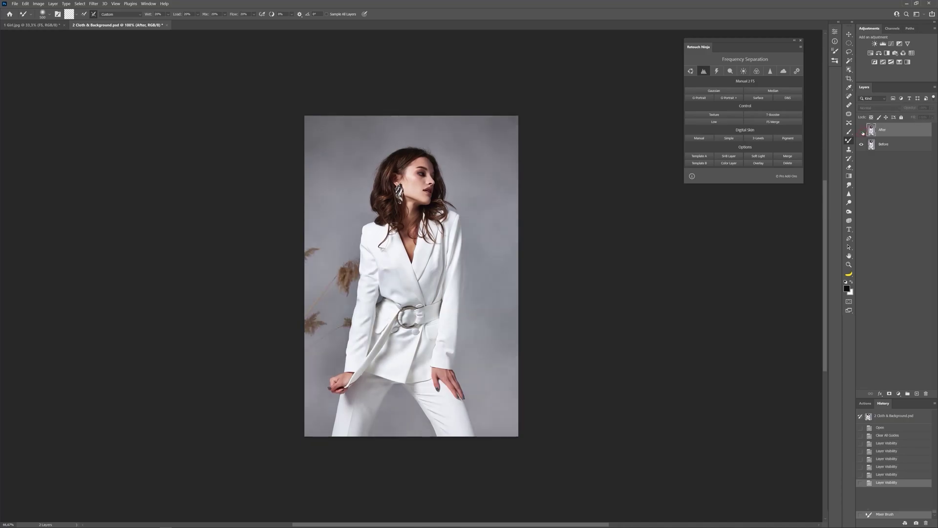
pyautogui.click(862, 130)
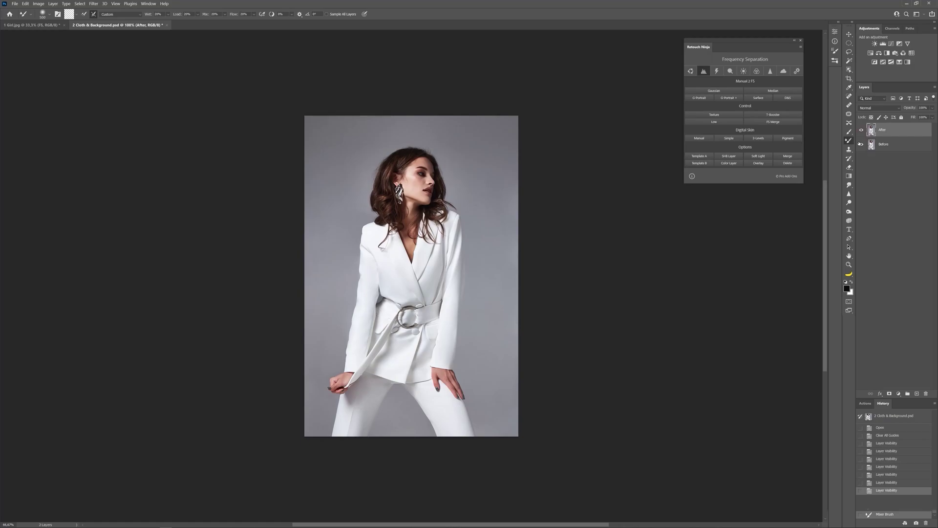